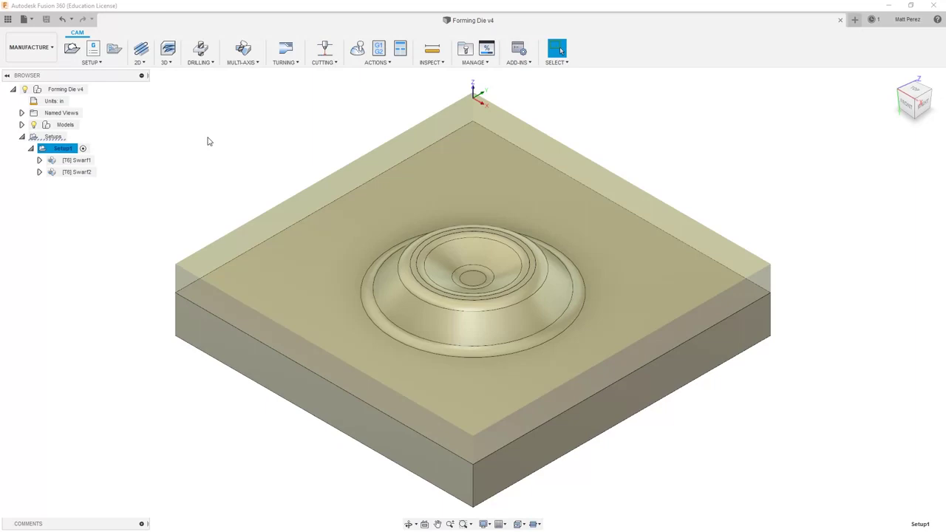
Show the MULTI-AXIS strategy list in the Manufacture toolbar for Setup1
left_click(247, 63)
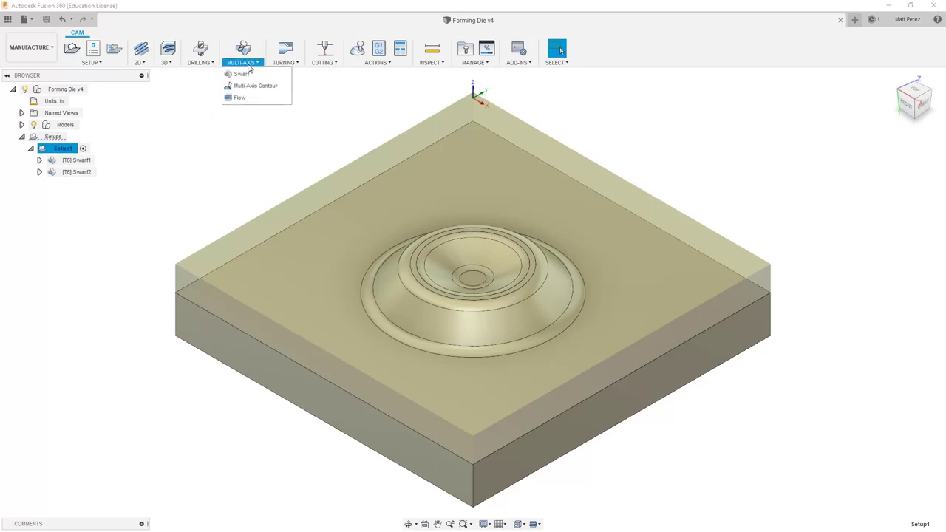
Create a Flow operation using tool 108, the Ø1/8" ball end mill, filtered from all libraries
left_click(241, 99)
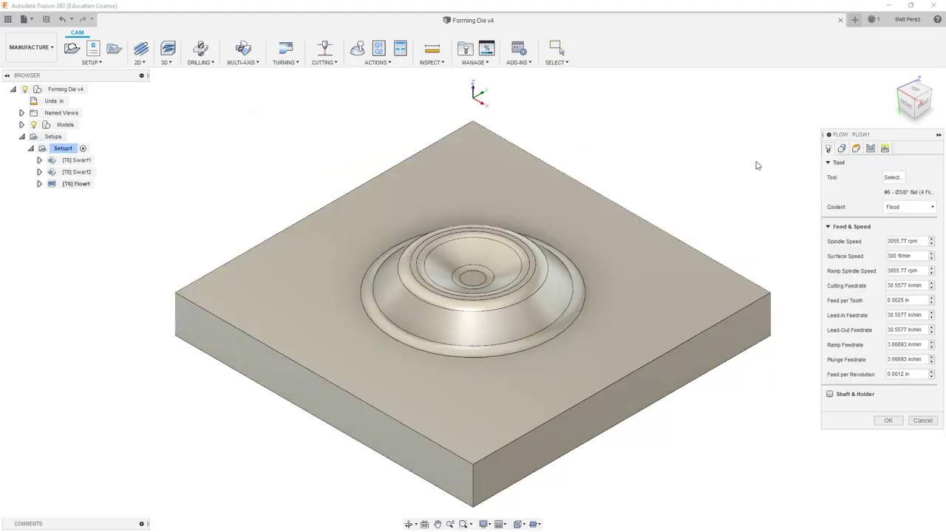
left_click(894, 181)
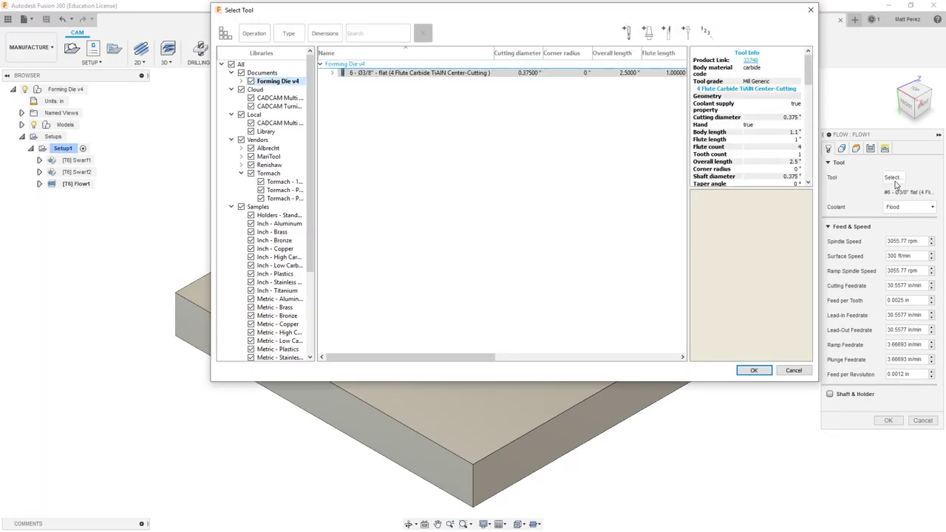
left_click(239, 69)
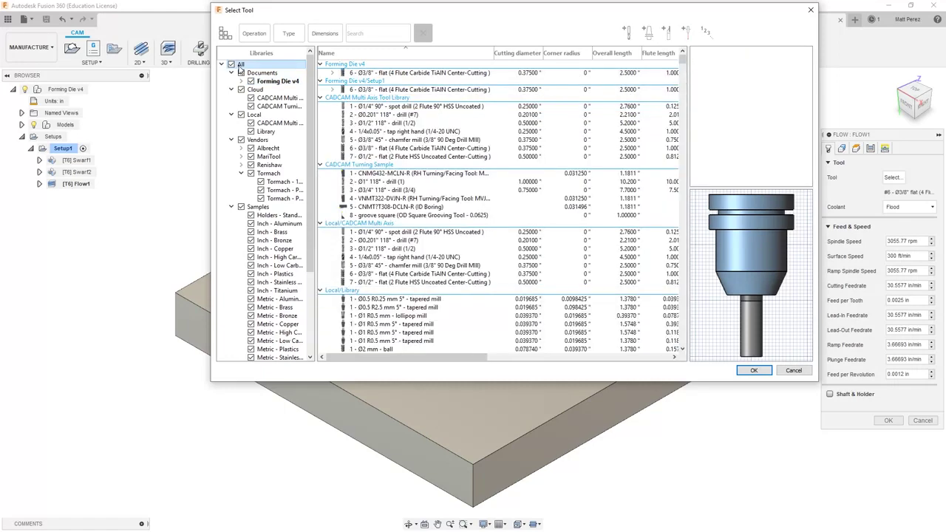
left_click(294, 37)
left_click(300, 85)
left_click(570, 365)
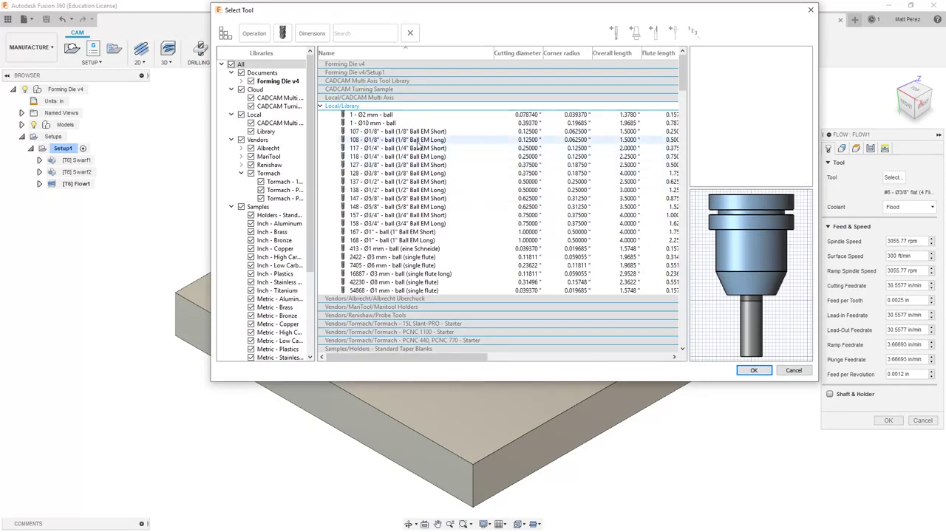
left_click(393, 140)
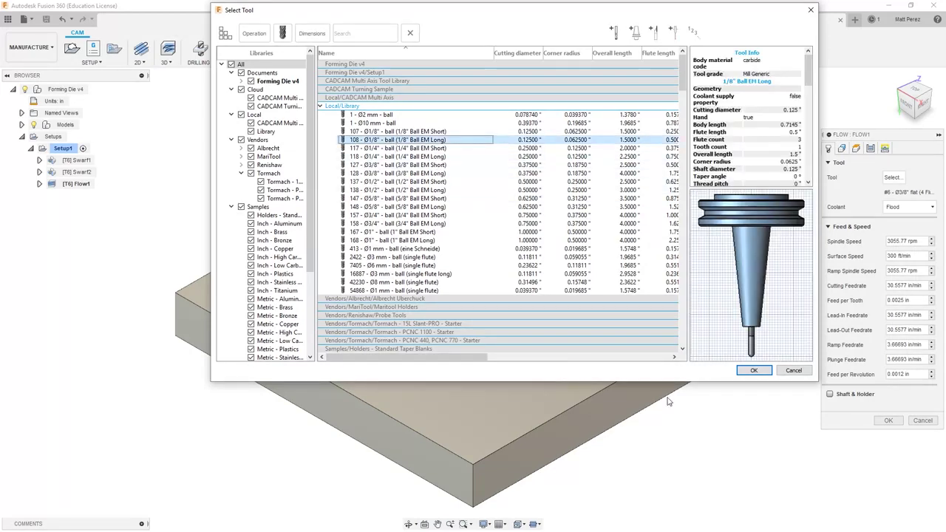
left_click(753, 371)
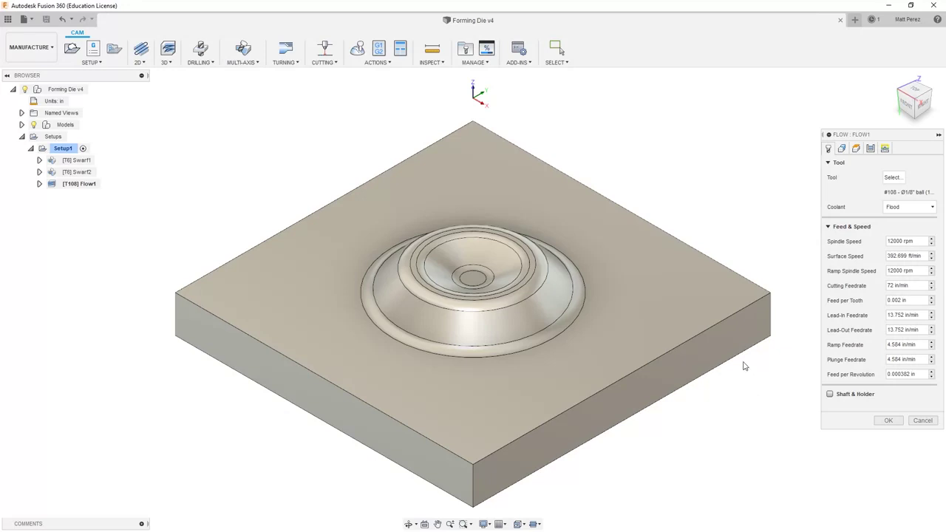
Select the eight dome faces (cone, rings, central and flange faces) as Flow1 geometry and generate
left_click(841, 150)
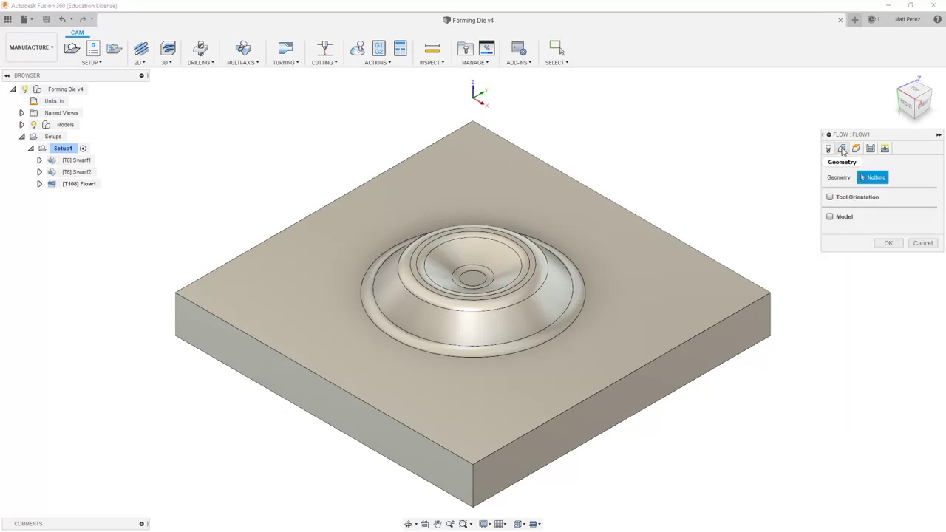
left_click(548, 298)
left_click(544, 276)
scroll(545, 276, "up", 3)
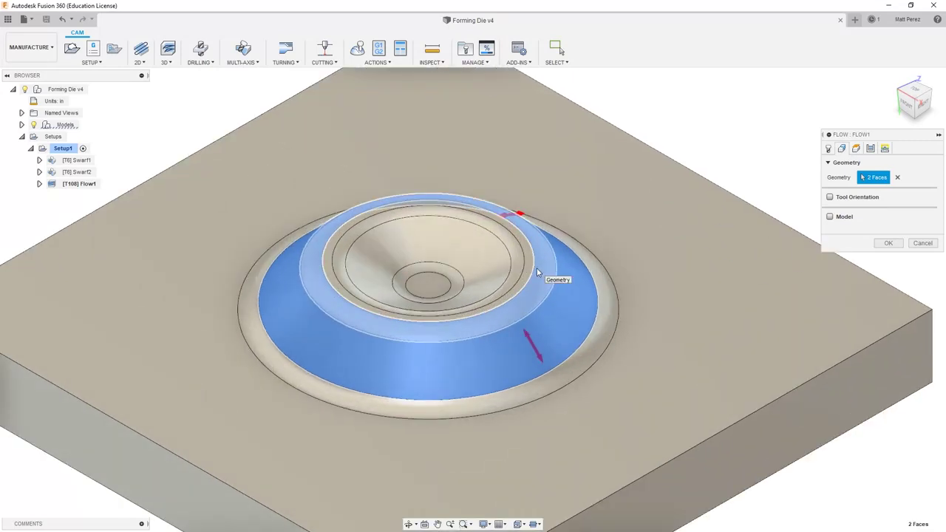
left_click(526, 266)
left_click(510, 266)
left_click(507, 266)
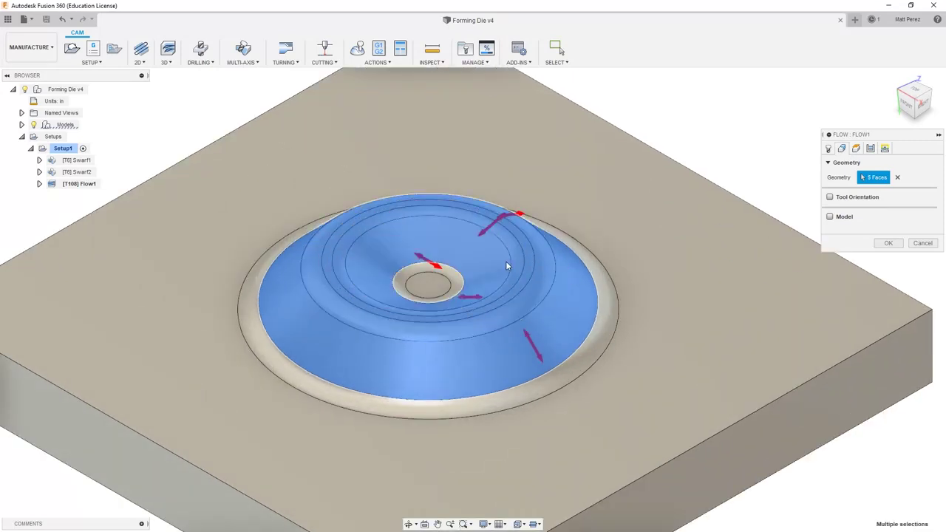
left_click(453, 283)
left_click(442, 290)
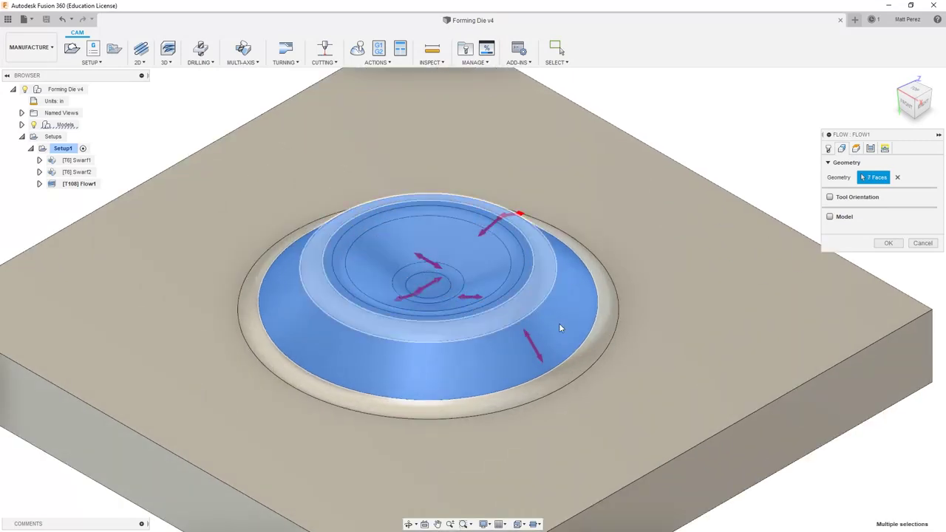
left_click(588, 346)
scroll(586, 341, "down", 3)
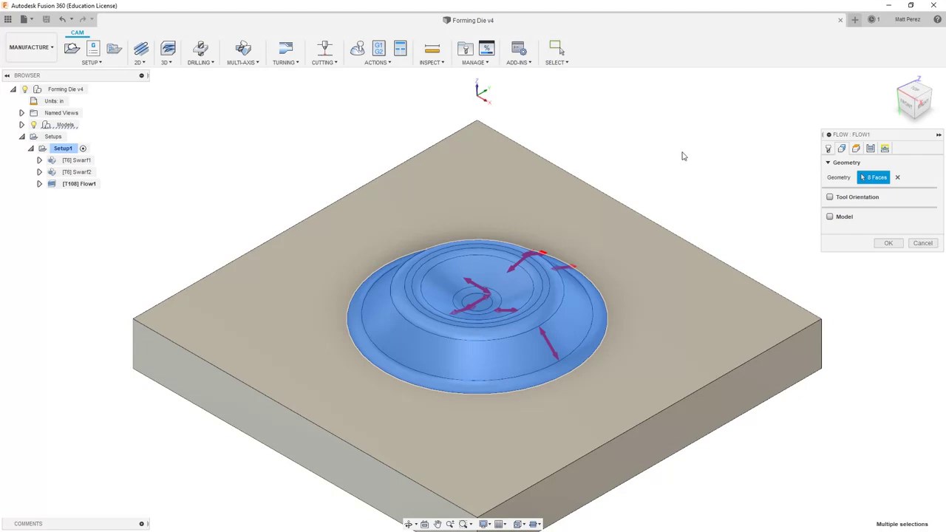
left_click(887, 246)
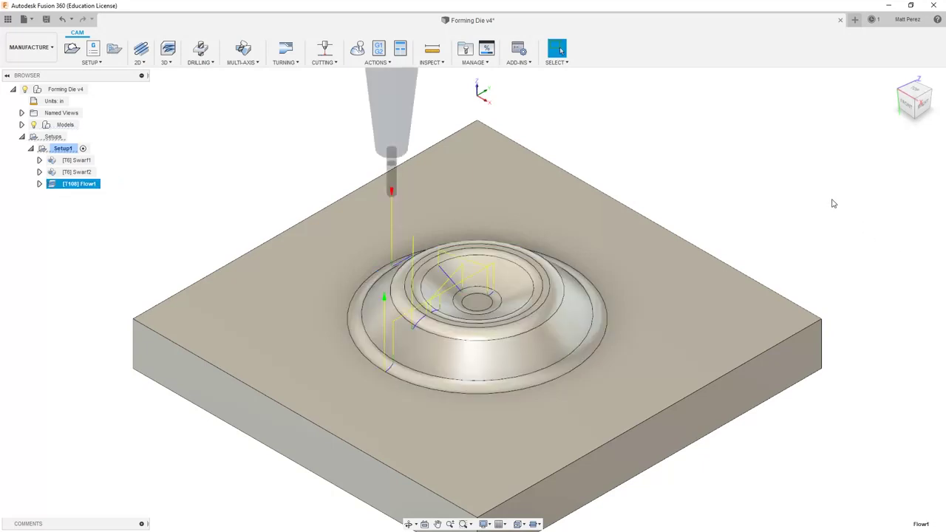
Zoom in on the generated Flow1 toolpath and open the context menu for [T108] Flow1
scroll(497, 301, "up", 3)
scroll(497, 302, "up", 2)
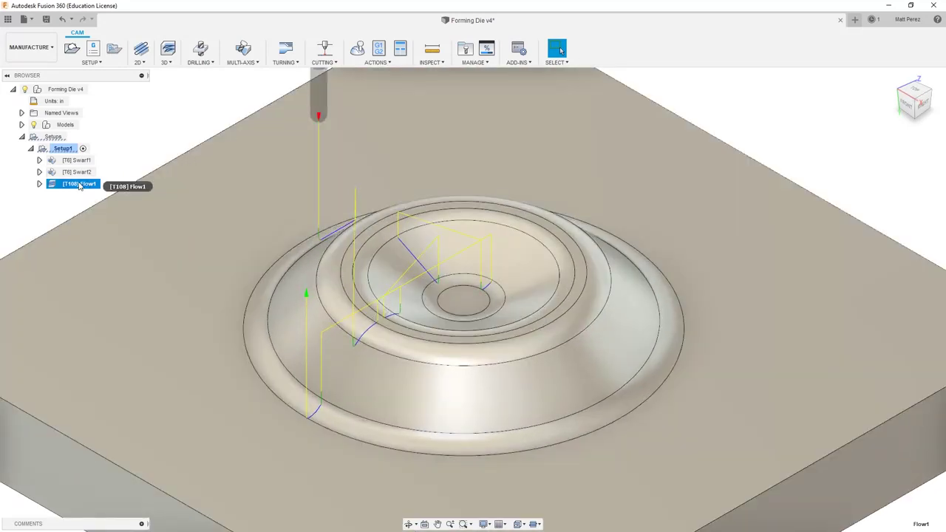
right_click(80, 185)
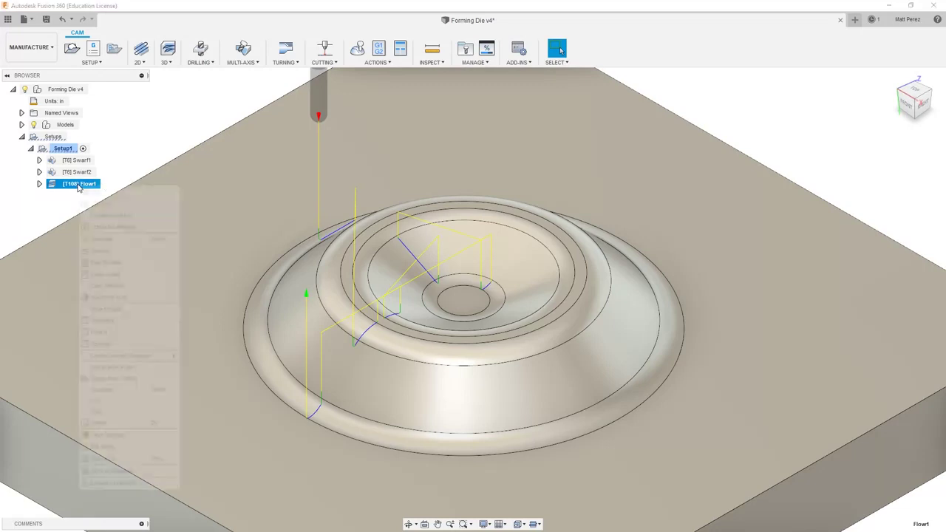
Reopen Flow1, review its Passes settings, and regenerate the toolpath
left_click(95, 192)
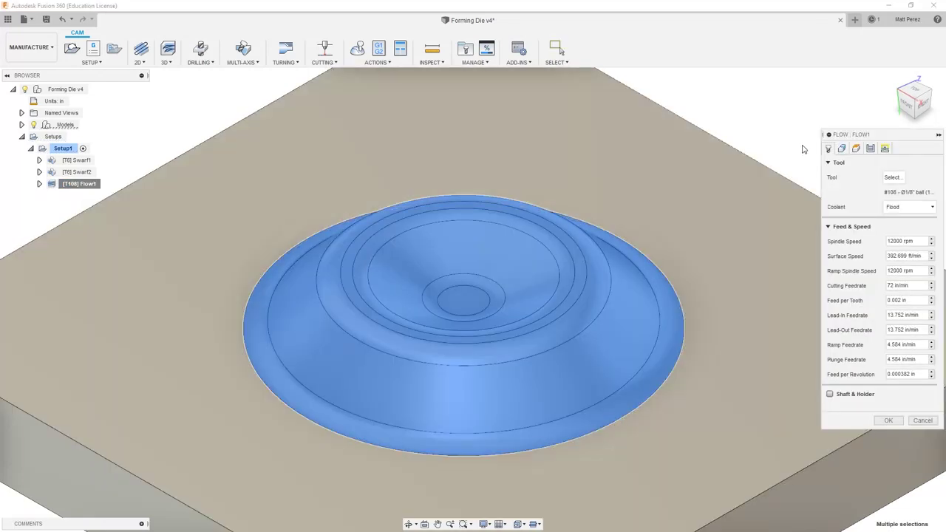
left_click(870, 148)
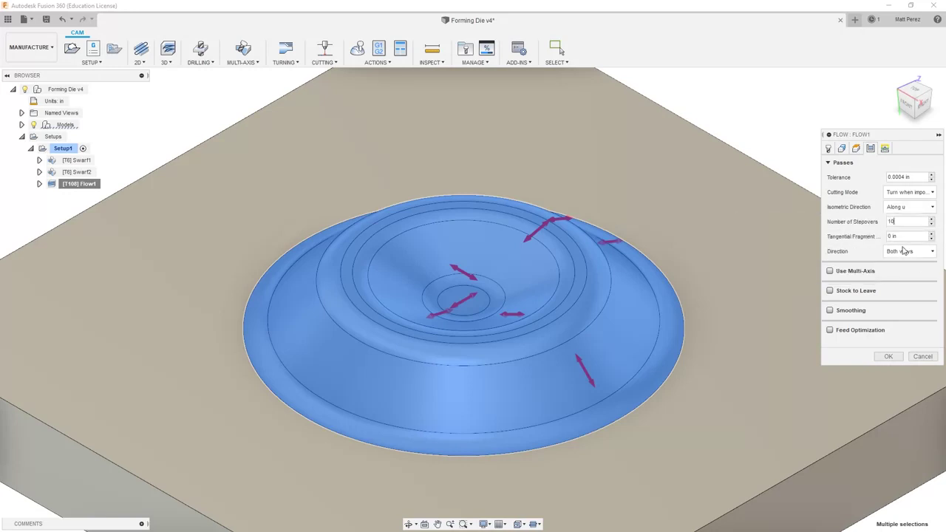
left_click(889, 357)
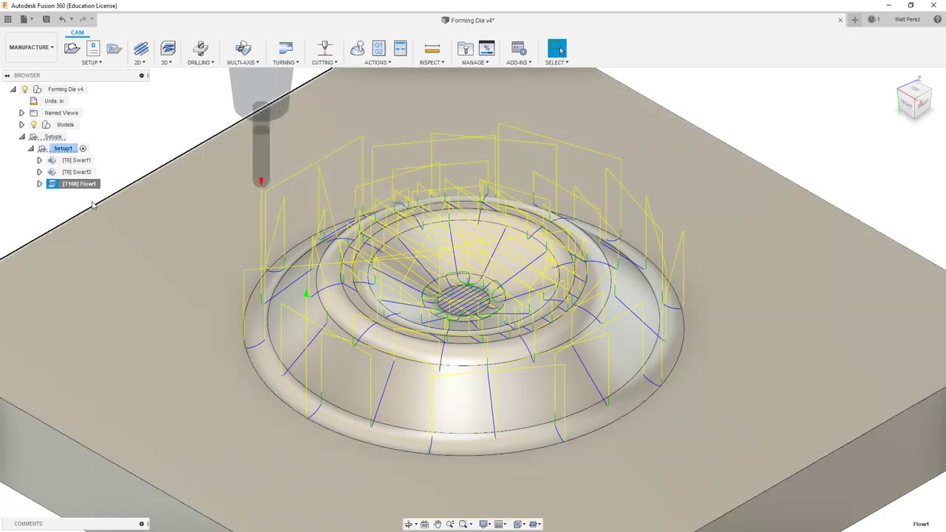
right_click(88, 184)
Replace Flow1's eight selected faces with only the dome's upper ring face
left_click(100, 194)
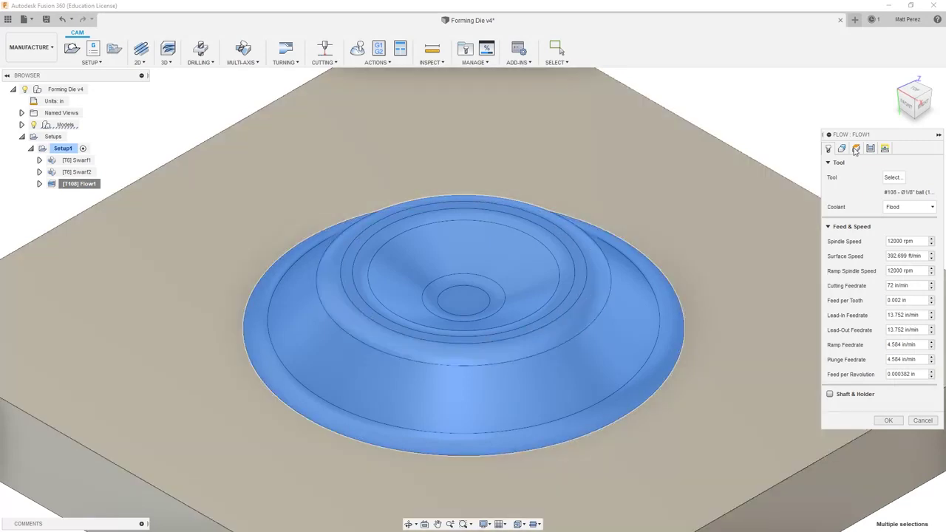
left_click(843, 150)
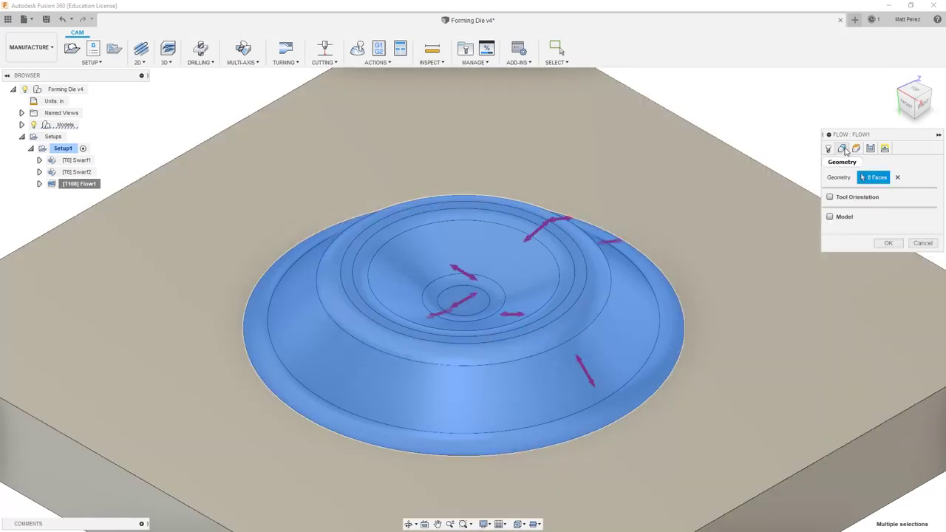
left_click(897, 178)
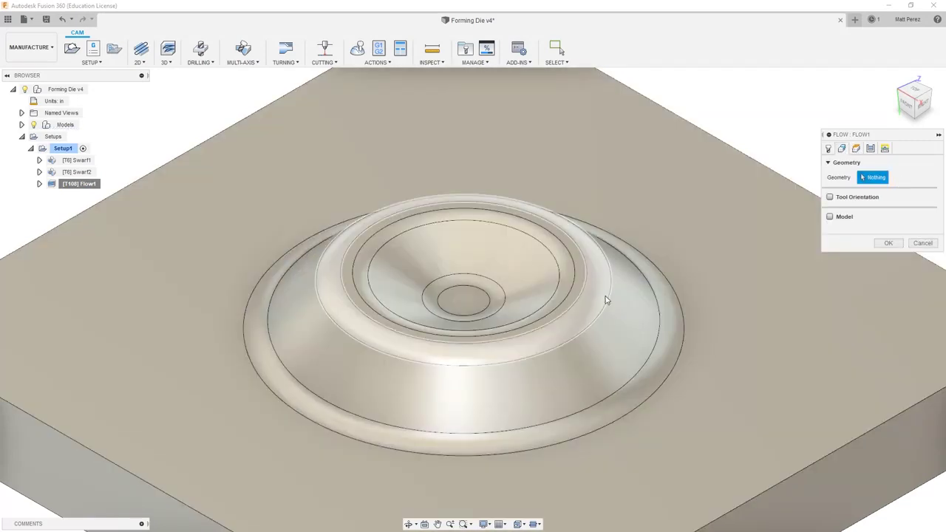
left_click(596, 260)
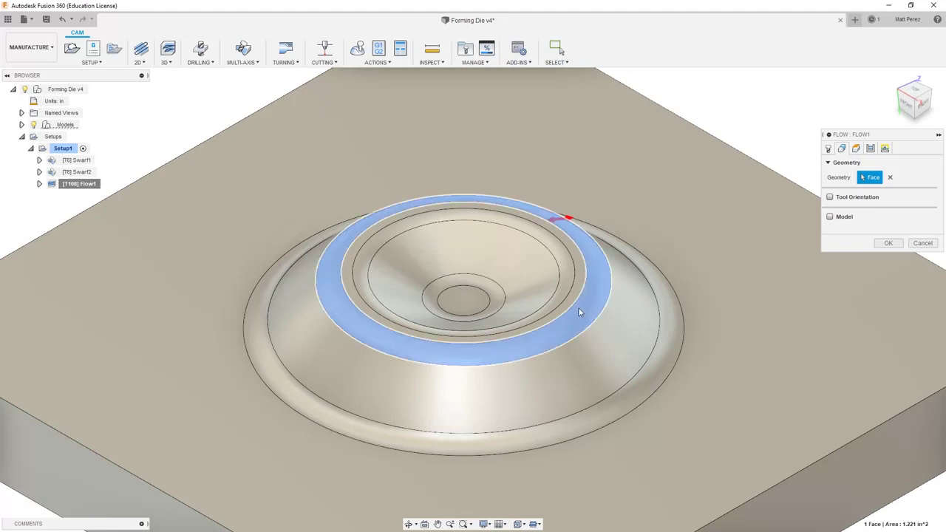
middle_click_drag(613, 285, 843, 205, "shift")
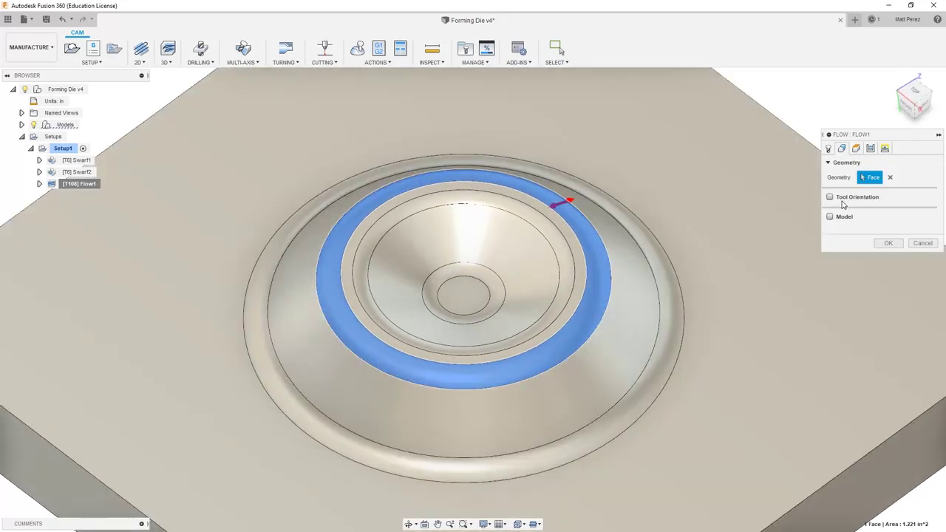
Set Flow1's isometric direction to Along v on the Passes tab
left_click(870, 148)
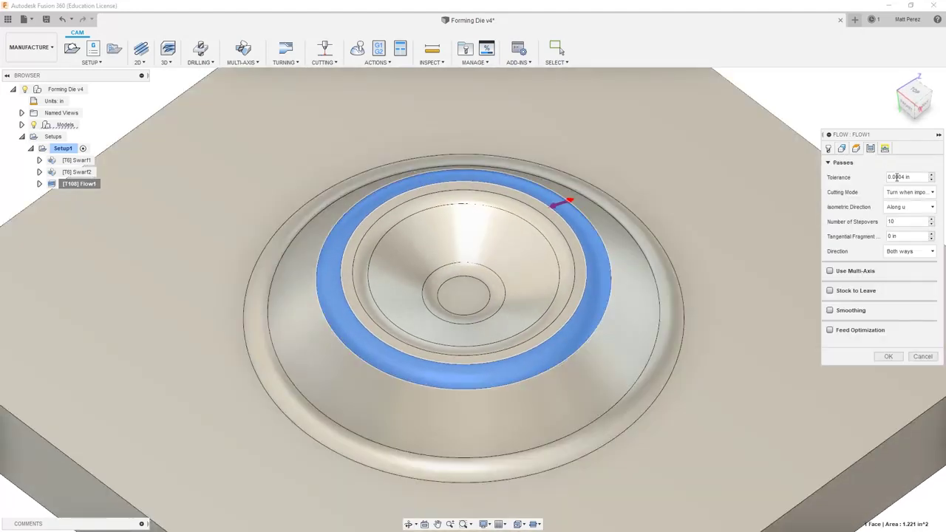
left_click(915, 207)
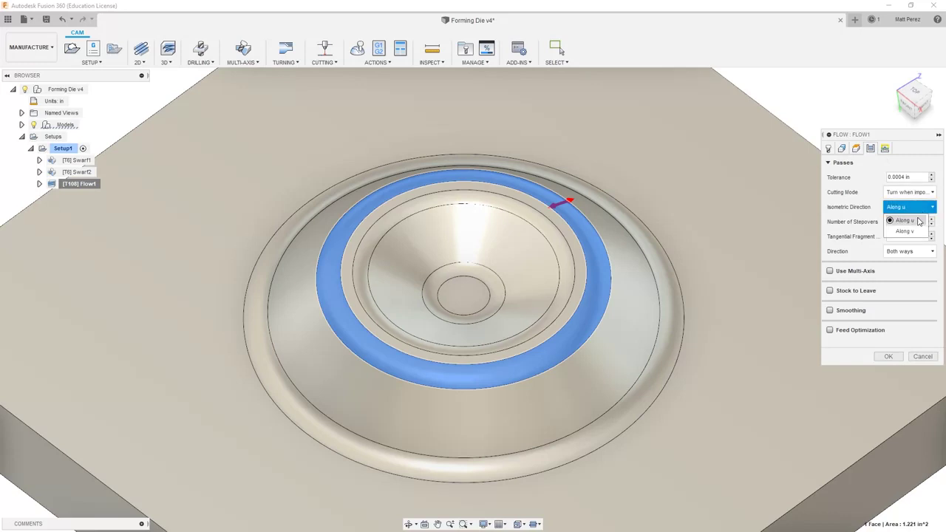
left_click(920, 233)
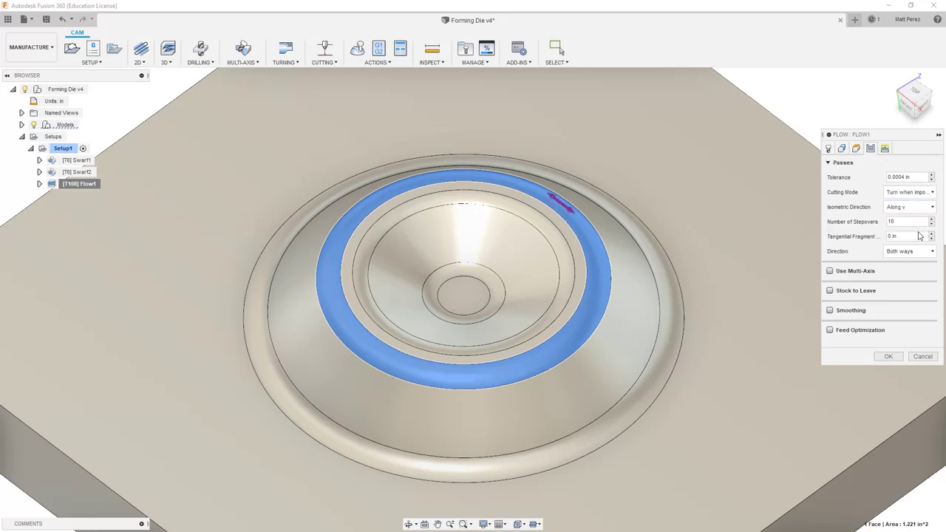
Generate the ring-face Flow1 toolpath and launch its simulation
left_click(890, 356)
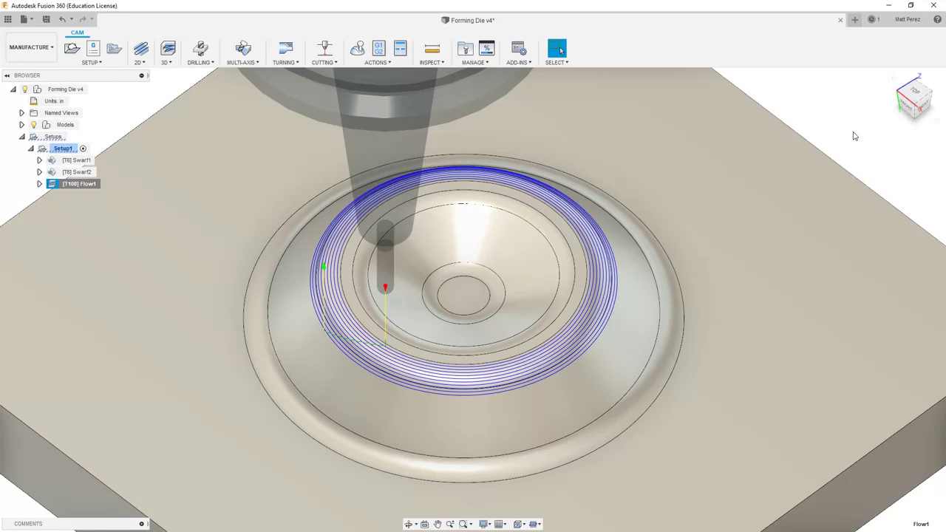
left_click(359, 48)
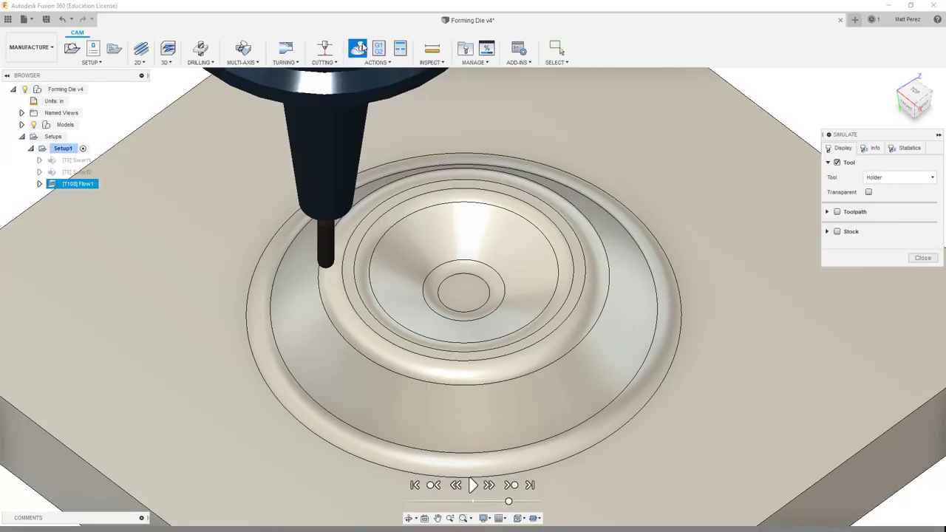
Play the Flow1 cutting simulation from a side view of the dome, then close it
middle_click_drag(435, 330, 459, 334, "shift")
left_click(473, 485)
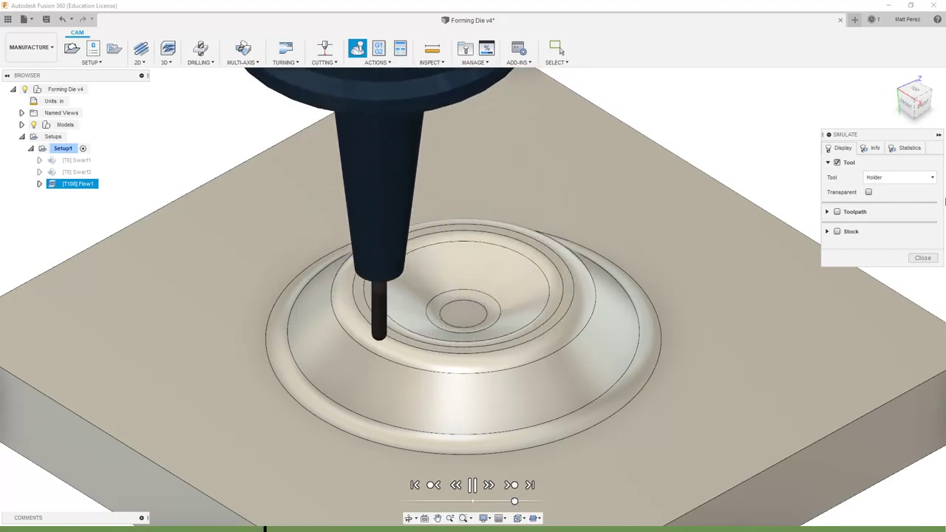
left_click(923, 258)
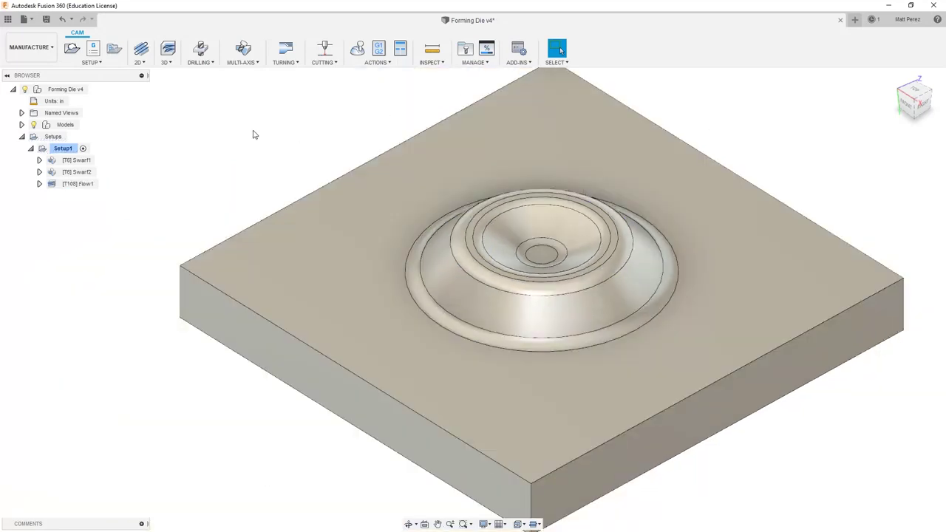
Edit Flow1 and change Number of Stepovers from 10 to 25, keeping direction Both ways
left_click(251, 63)
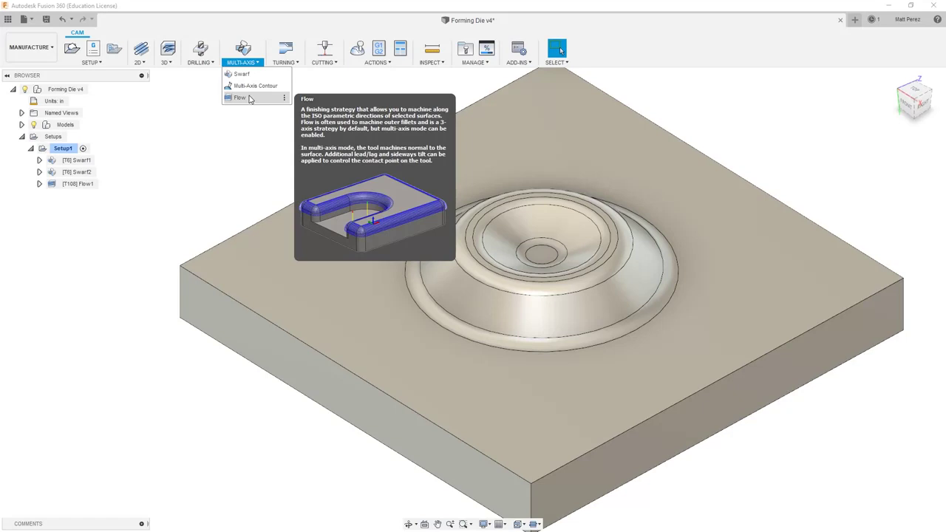
left_click(193, 156)
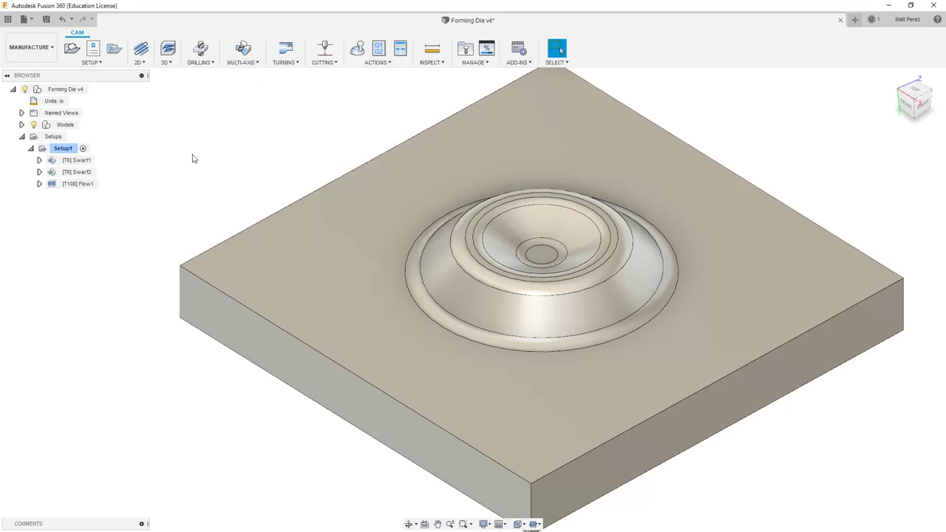
right_click(91, 184)
left_click(97, 194)
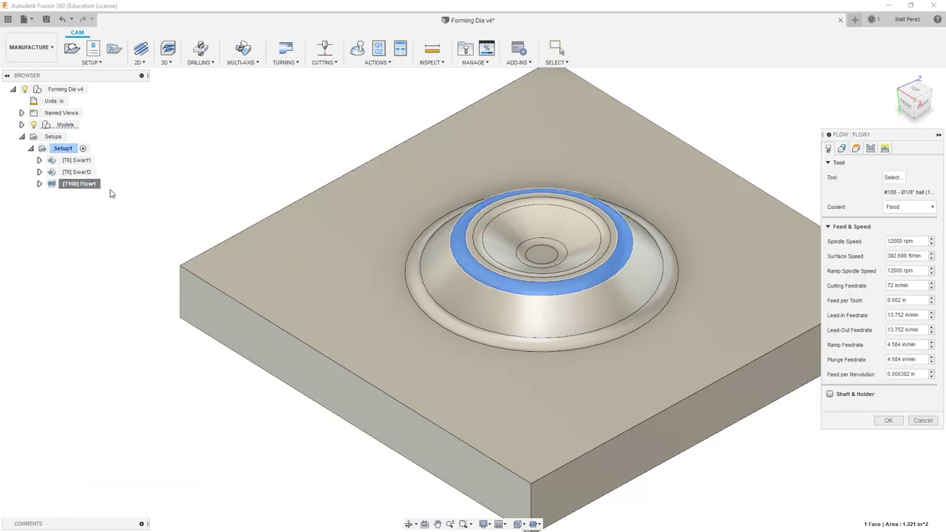
left_click(871, 148)
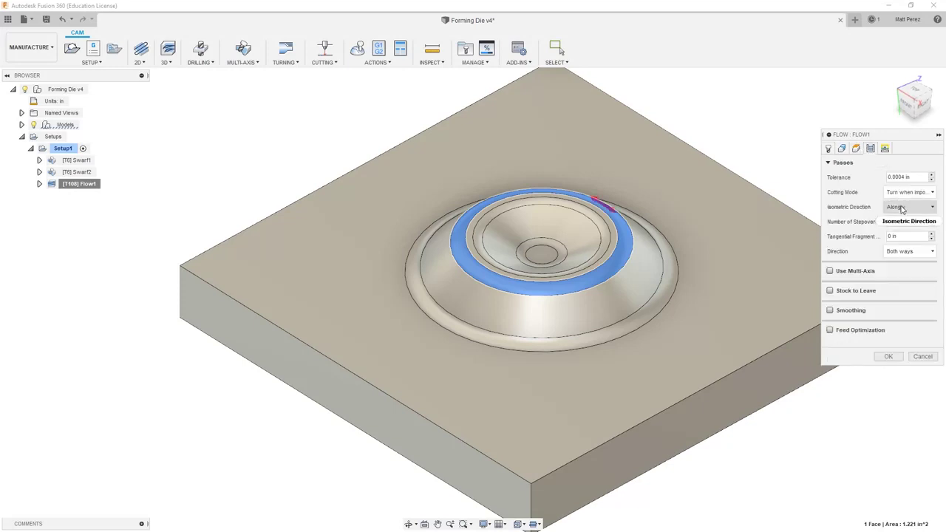
left_click(906, 221)
left_click_drag(906, 221, 863, 223)
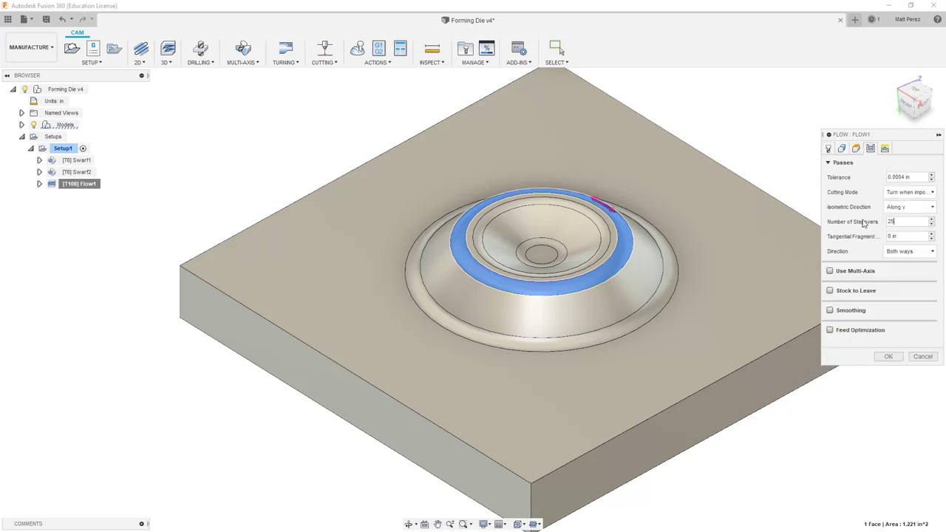
left_click(911, 252)
left_click(917, 255)
Leave Smoothing and Feed Optimization off and regenerate Flow1 with 25 stepovers
left_click(830, 311)
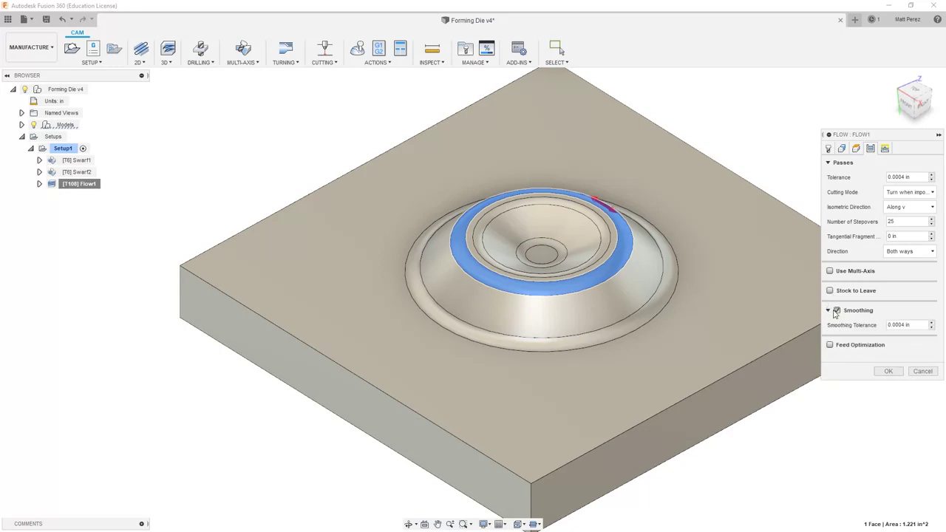
left_click(834, 346)
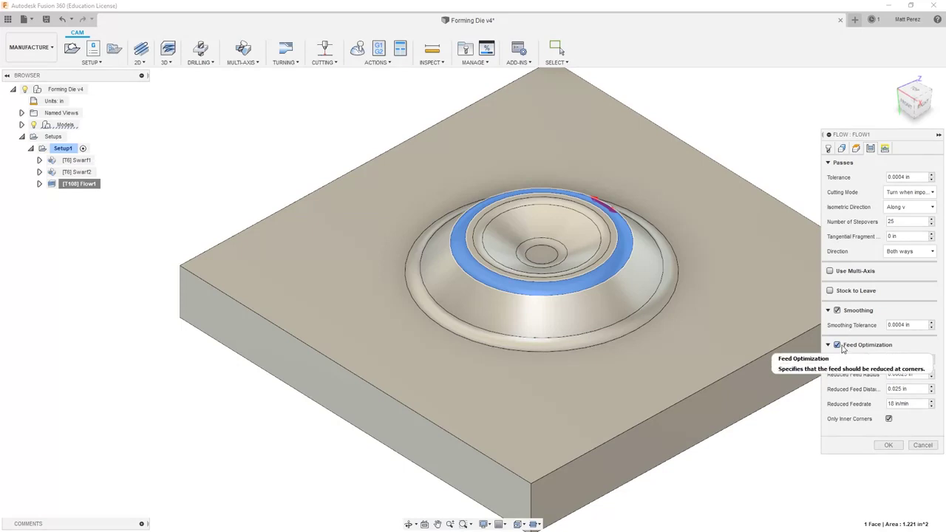
left_click(837, 345)
left_click(838, 311)
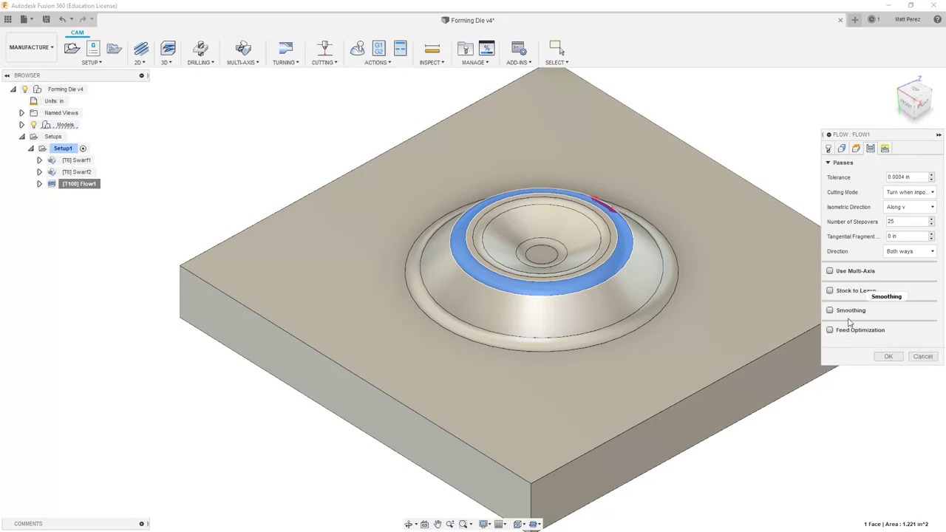
left_click(889, 356)
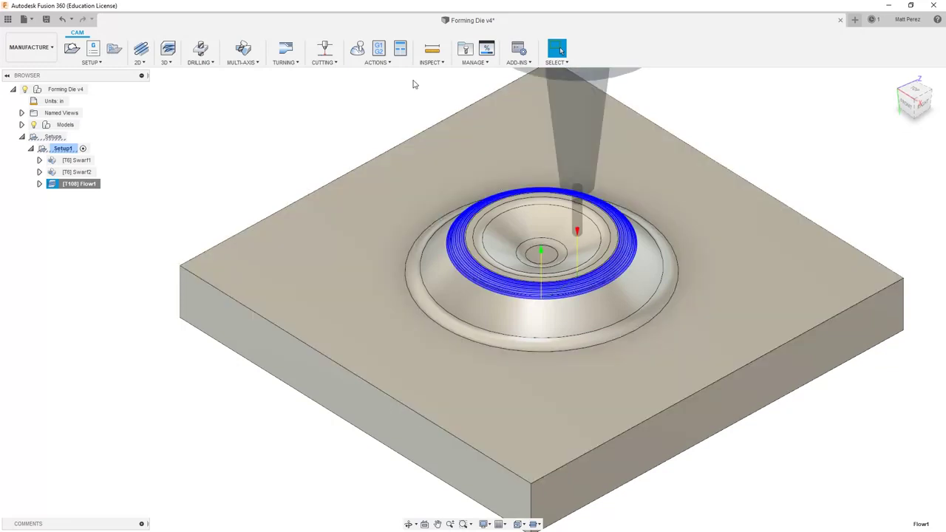
left_click(359, 50)
left_click(838, 231)
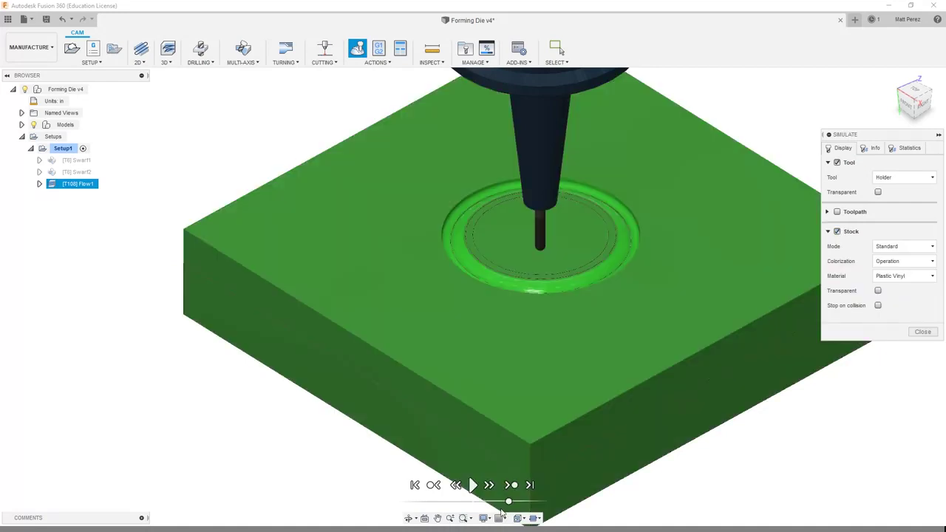
left_click(473, 485)
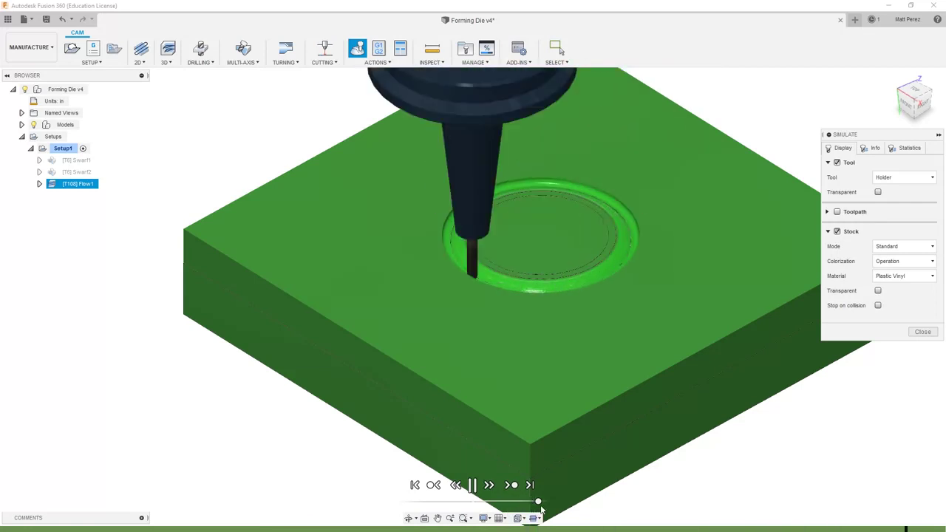
scroll(457, 265, "up", 10)
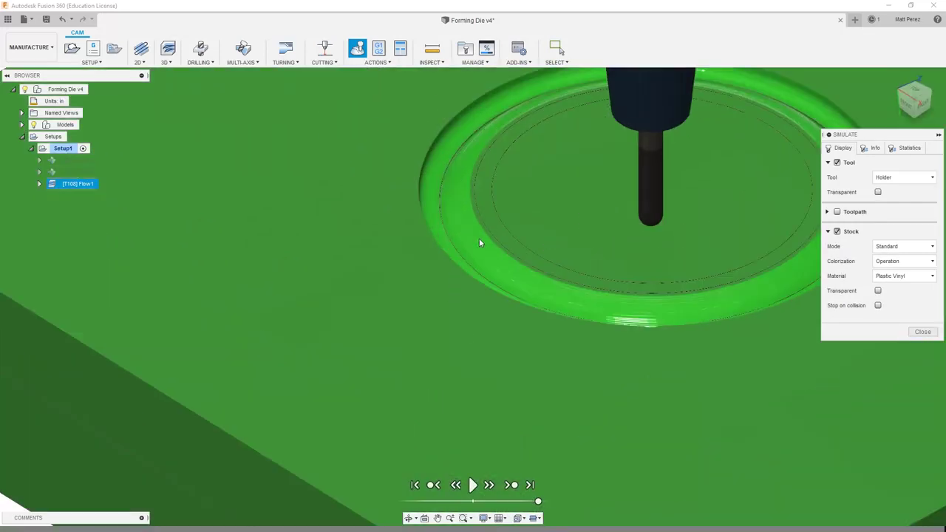
mouse_move(480, 259)
middle_mouse_down("shift")
mouse_move(451, 235)
mouse_move(481, 264)
middle_mouse_up("shift")
scroll(481, 264, "down", 10)
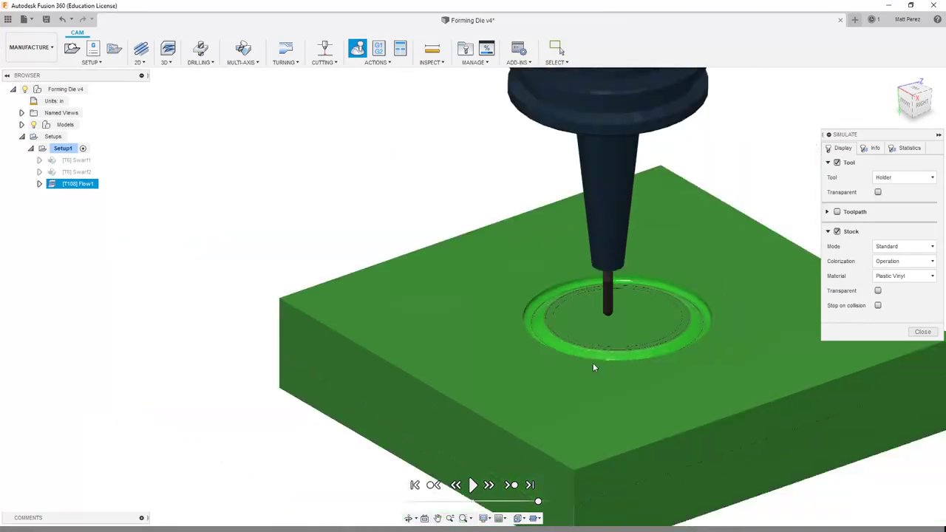
left_click(923, 332)
scroll(621, 398, "down", 3)
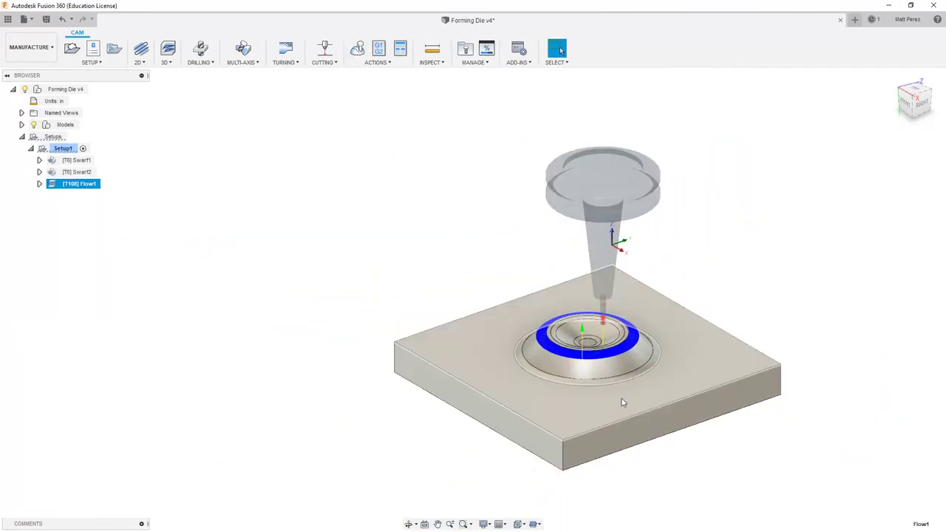
Deselect Flow1 to hide its toolpath and return the die to the Home view
scroll(624, 380, "up", 6)
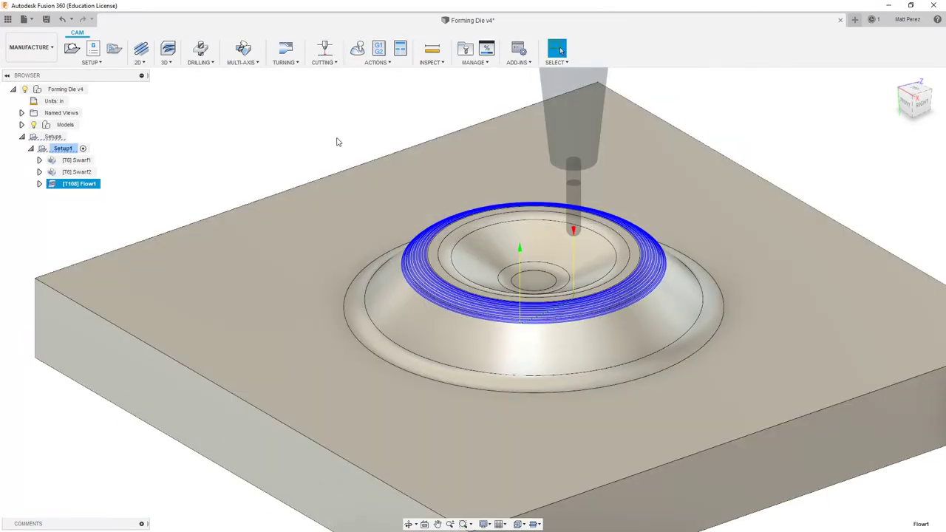
left_click(337, 141)
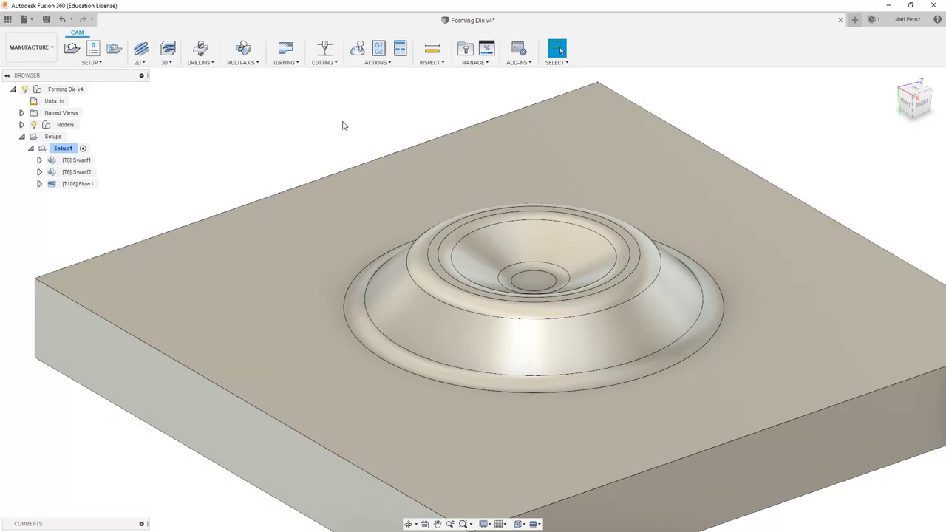
scroll(384, 124, "down", 2)
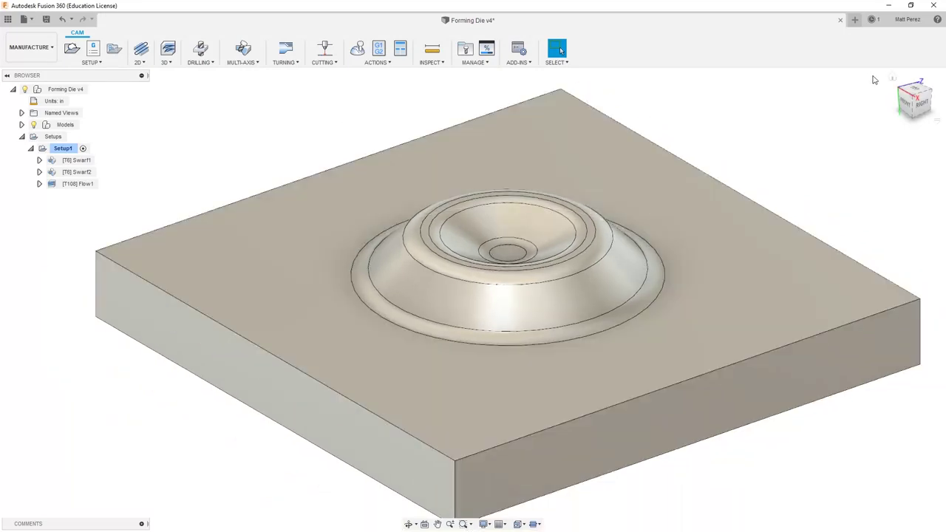
left_click(892, 79)
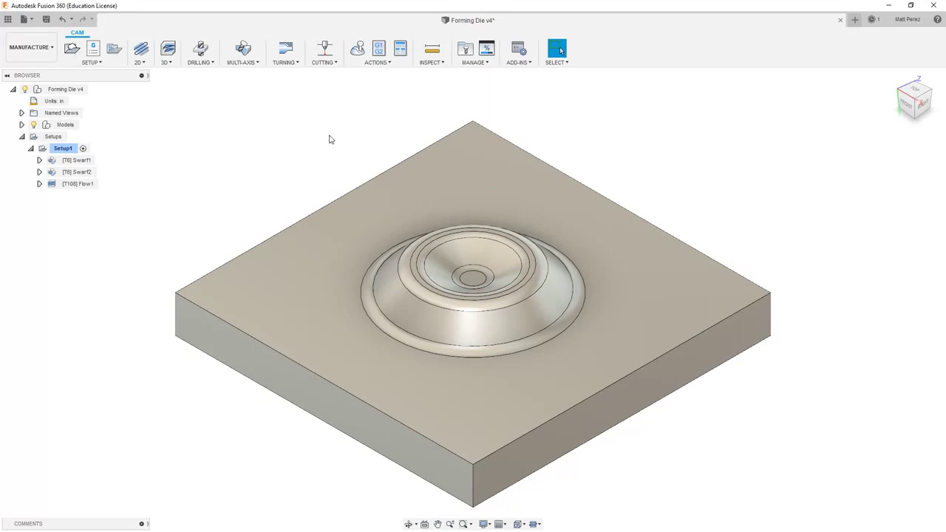
Save the Forming Die as version 4 with the default 'User Saved' description
left_click(46, 20)
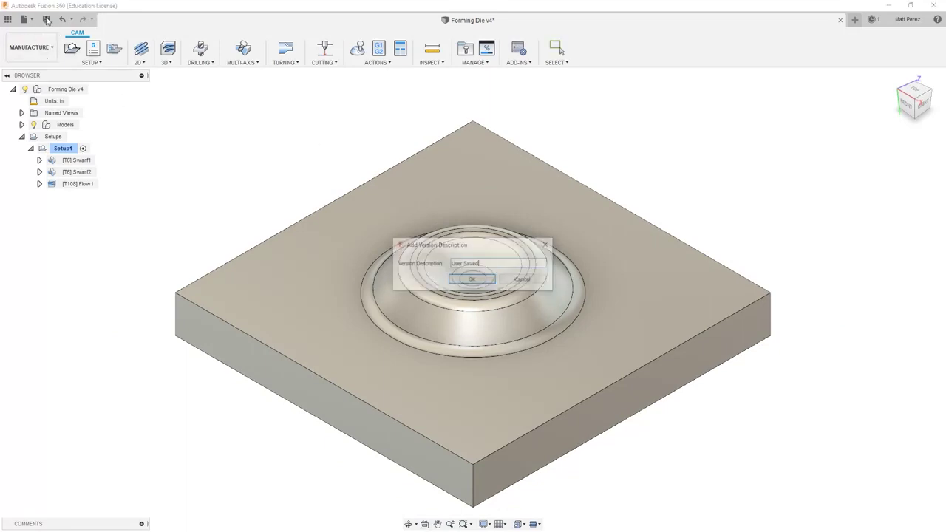
left_click(490, 282)
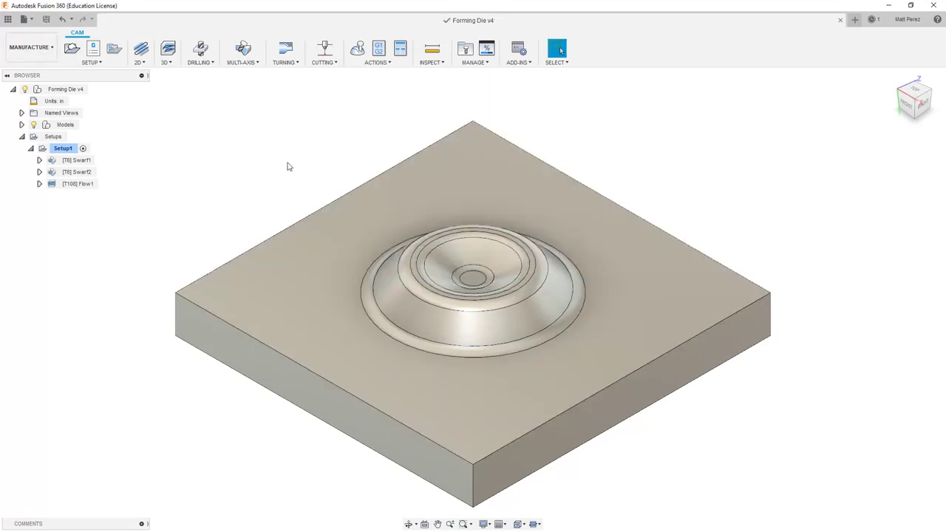